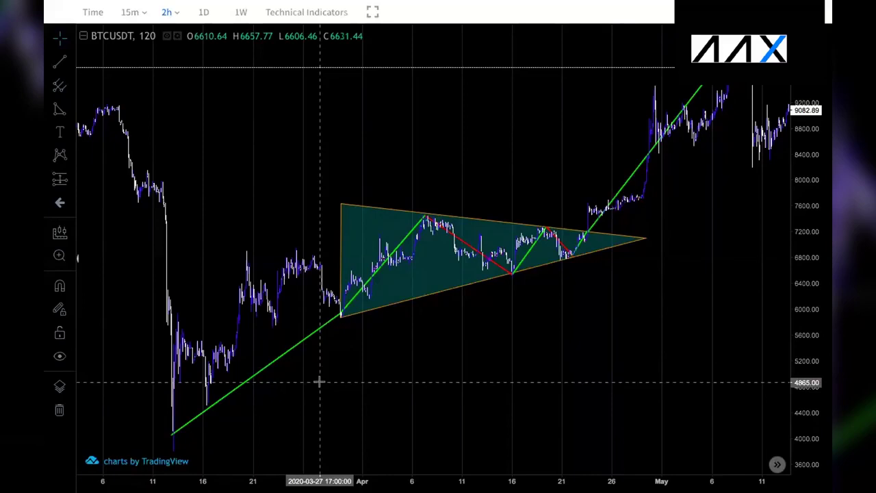
Examine the symmetrical triangle formed in April 2020 and the breakout that follows it on the BTCUSDT 2h chart
{"action": "scroll", "coordinate": [328, 365], "scroll_direction": "up", "scroll_amount": 2}
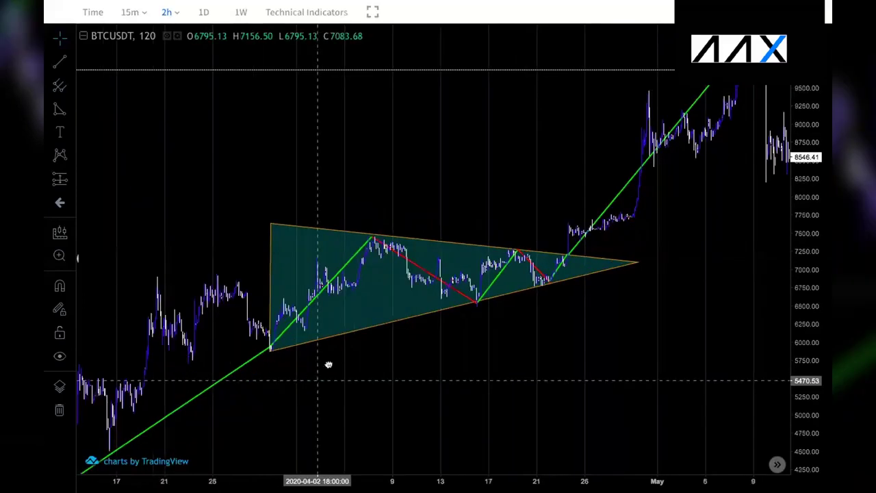
{"action": "scroll", "coordinate": [363, 324], "scroll_direction": "left", "scroll_amount": 3}
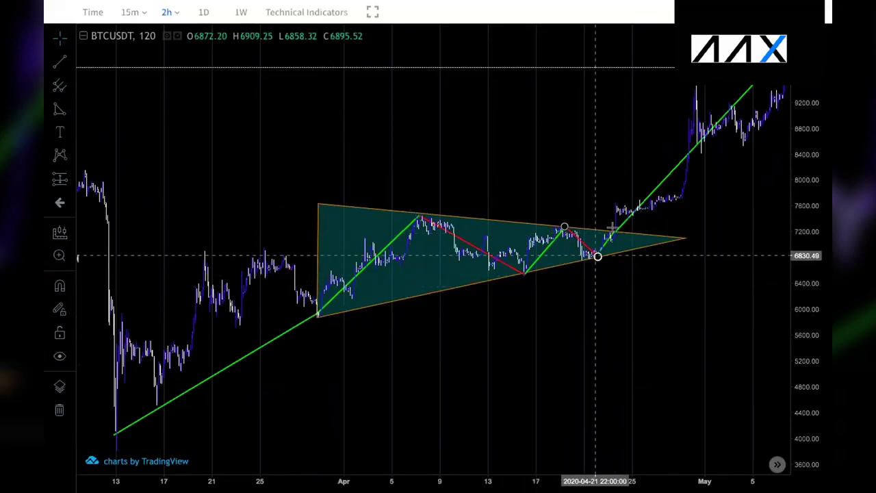
{"action": "scroll", "coordinate": [597, 256], "scroll_direction": "right", "scroll_amount": 5}
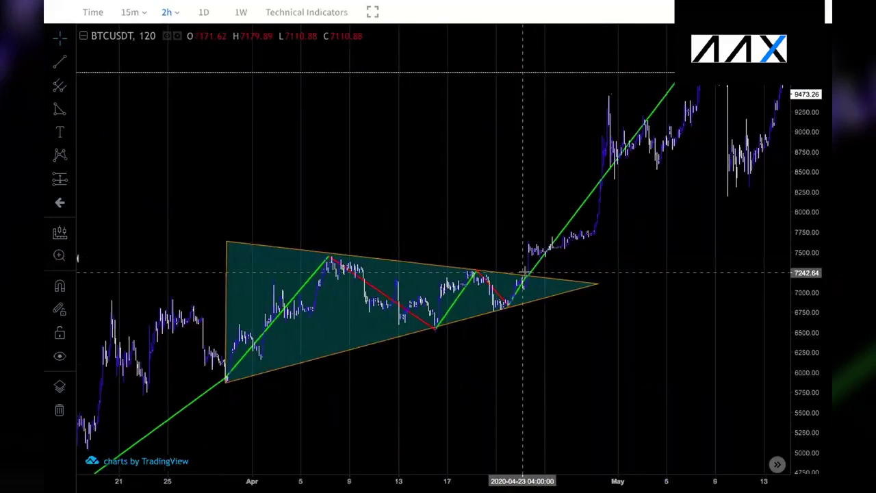
{"action": "scroll", "coordinate": [540, 308], "scroll_direction": "right", "scroll_amount": 7}
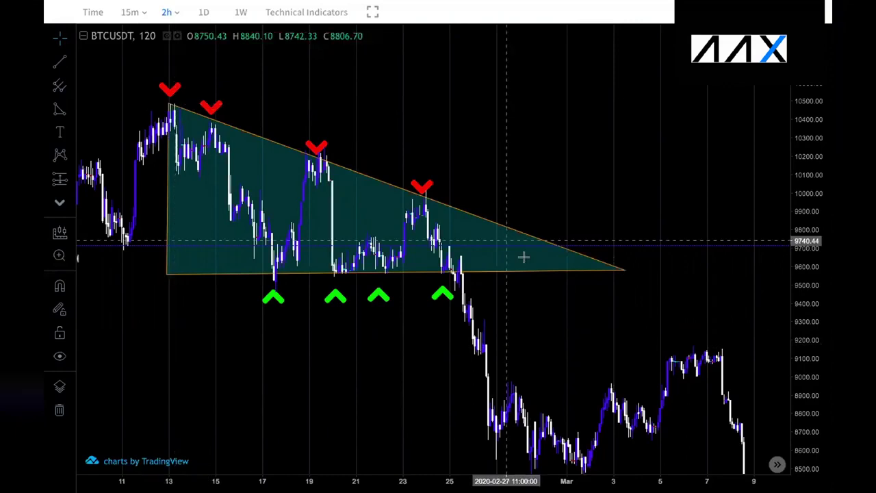
Examine the descending triangle of February 2020, checking the marked highs on its sloping edge and the lows along its flat base
{"action": "left_click", "coordinate": [168, 96]}
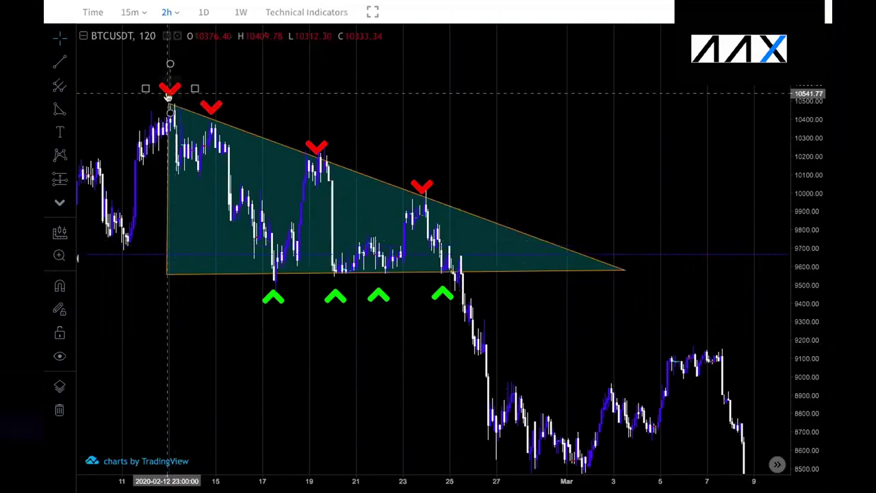
{"action": "left_click", "coordinate": [212, 107]}
{"action": "left_click", "coordinate": [325, 154]}
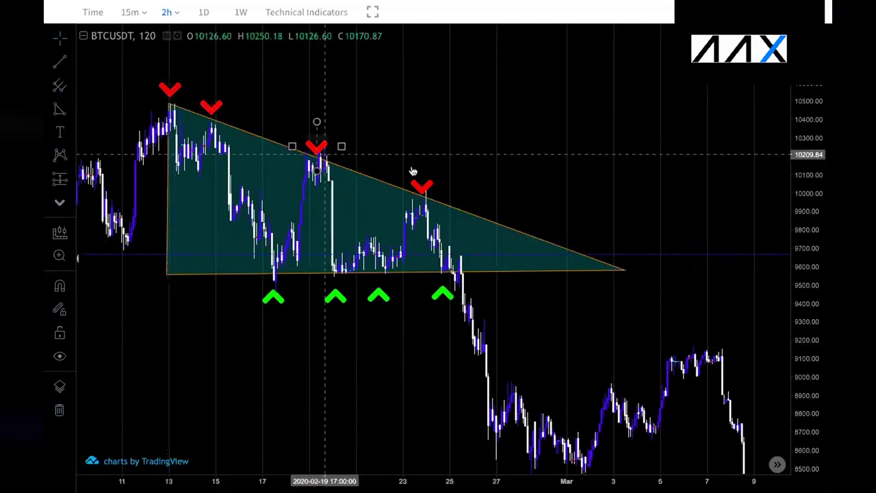
{"action": "left_click", "coordinate": [274, 296]}
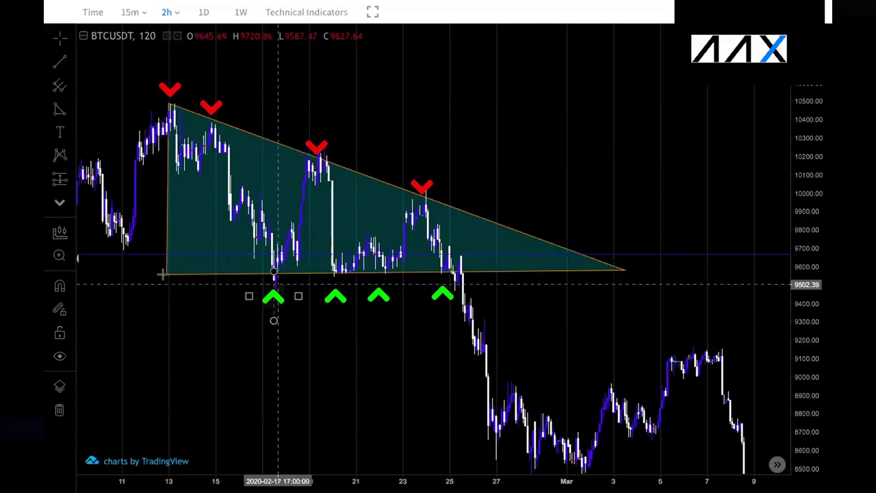
{"action": "left_click", "coordinate": [164, 274]}
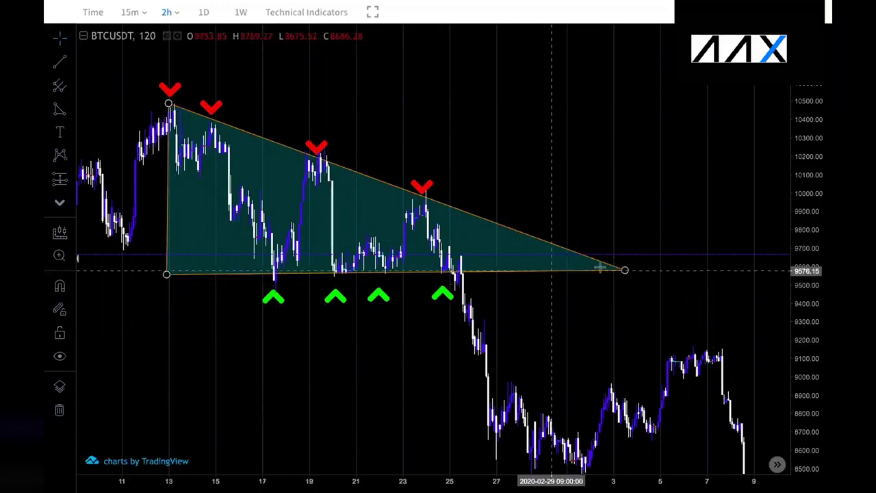
{"action": "left_click", "coordinate": [281, 290]}
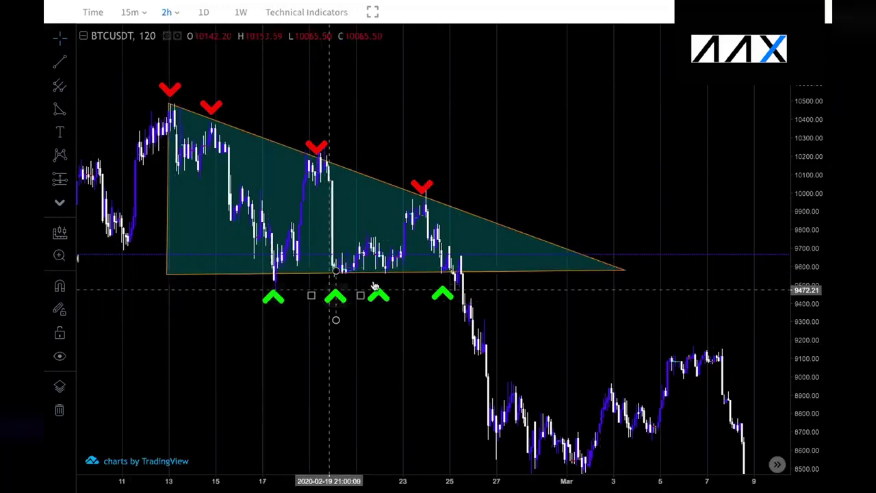
{"action": "left_click", "coordinate": [466, 313]}
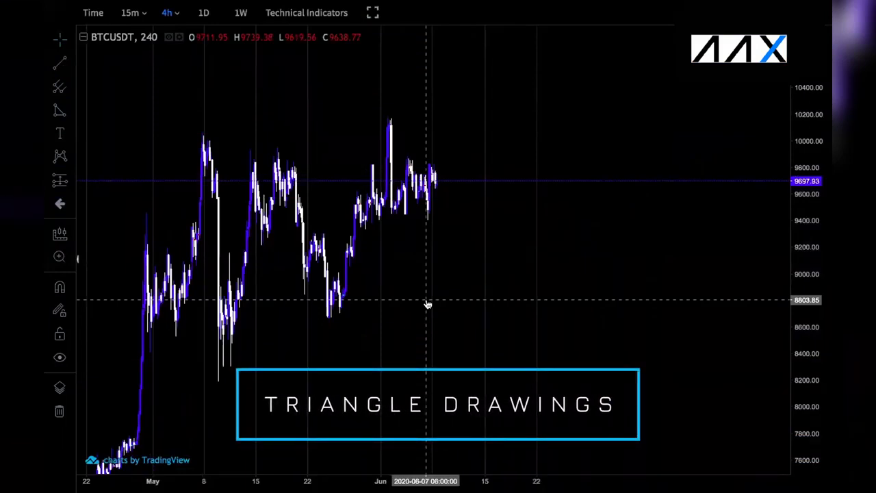
Draw a triangle from the 9 May low at 8183 to an apex near 10050 in July and the 7 May high near 10069
{"action": "left_click", "coordinate": [73, 117]}
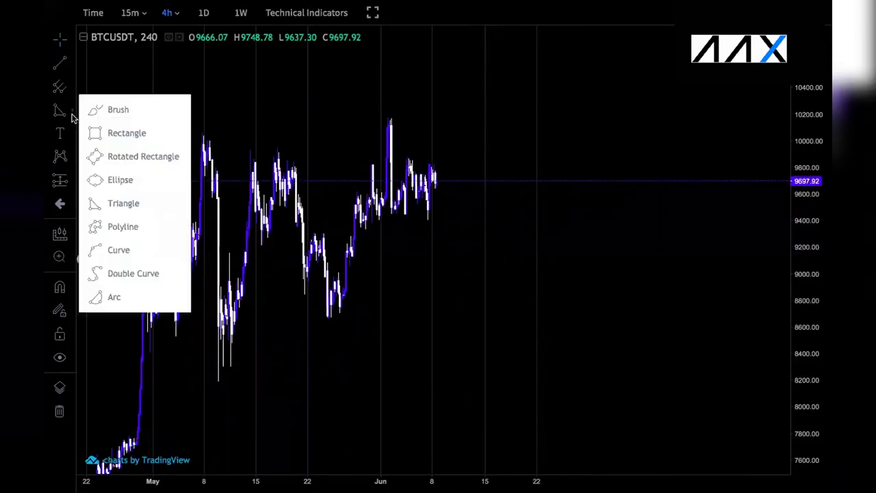
{"action": "left_click", "coordinate": [124, 208]}
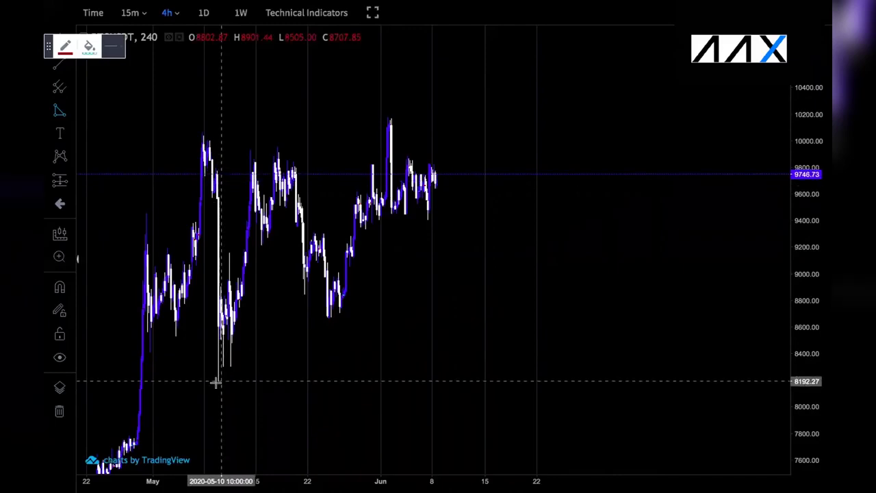
{"action": "left_click", "coordinate": [217, 382]}
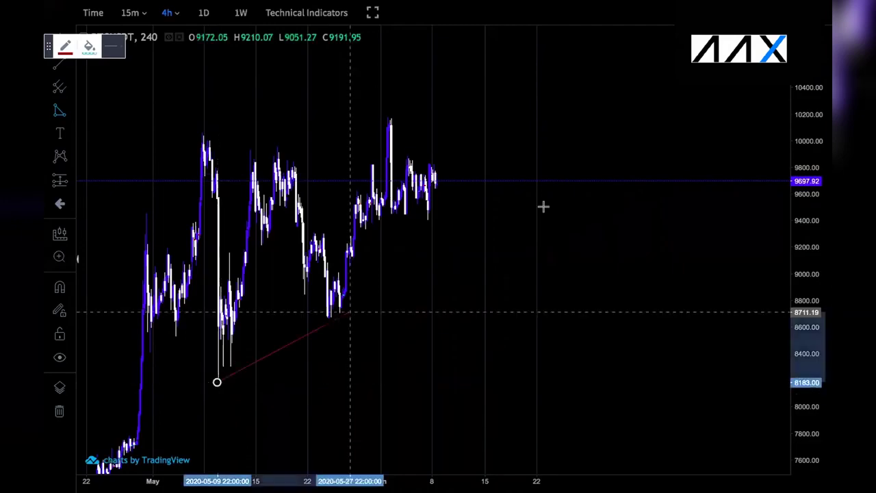
{"action": "scroll", "coordinate": [615, 144], "scroll_direction": "right", "scroll_amount": 2}
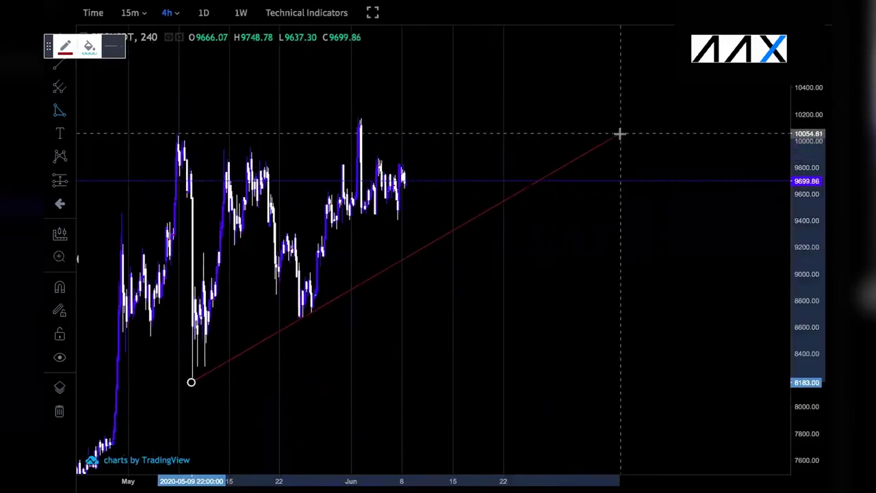
{"action": "left_click", "coordinate": [619, 134]}
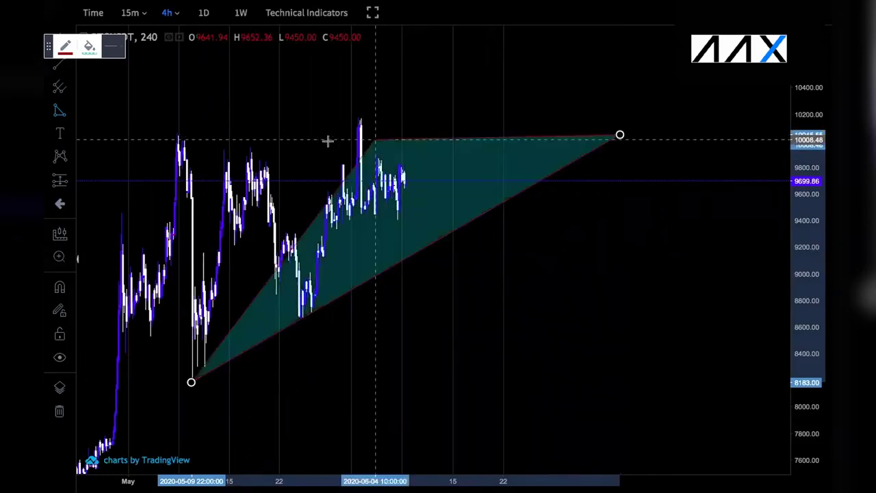
{"action": "left_click", "coordinate": [177, 131]}
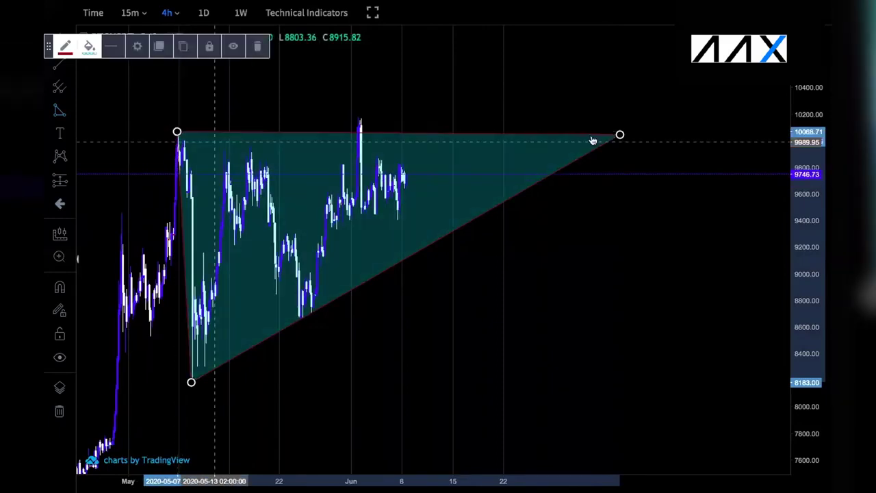
Level the triangle's upper edge by moving its apex to about 10073, and colour the outline orange
{"action": "left_click_drag", "start_coordinate": [620, 135], "coordinate": [621, 131]}
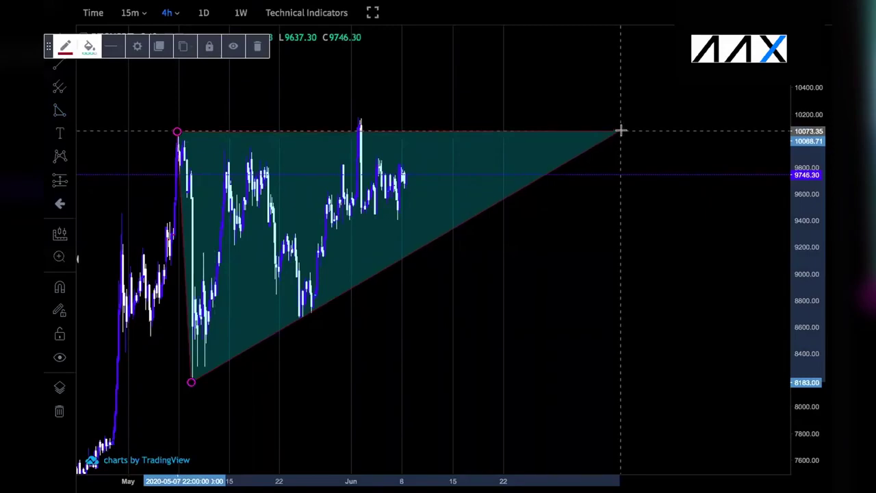
{"action": "scroll", "coordinate": [477, 263], "scroll_direction": "left", "scroll_amount": 2}
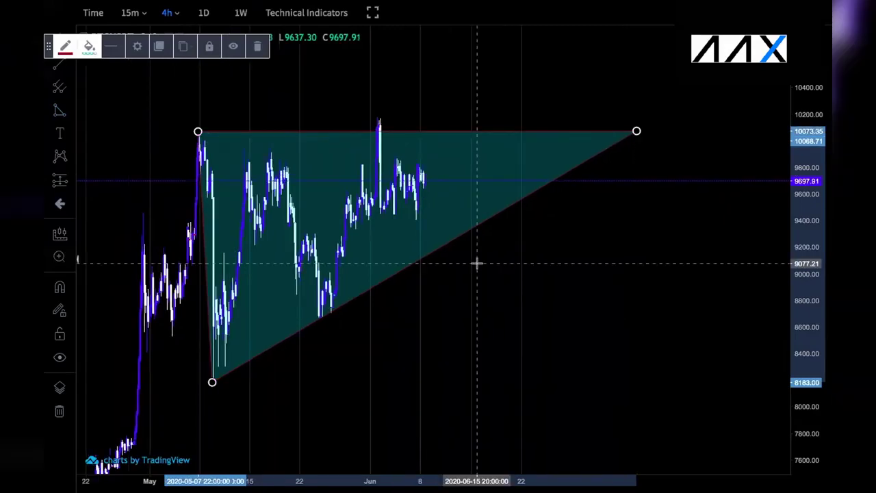
{"action": "scroll", "coordinate": [106, 103], "scroll_direction": "up", "scroll_amount": 2}
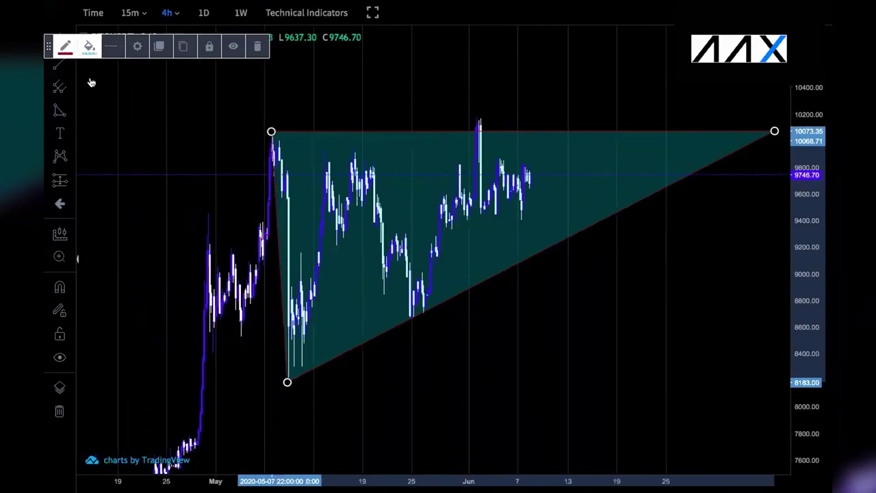
{"action": "left_click", "coordinate": [86, 83]}
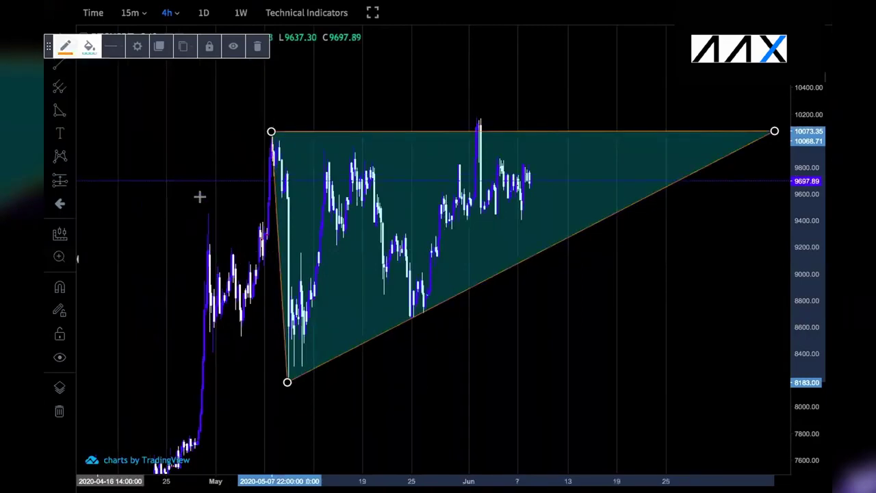
{"action": "left_click", "coordinate": [200, 197]}
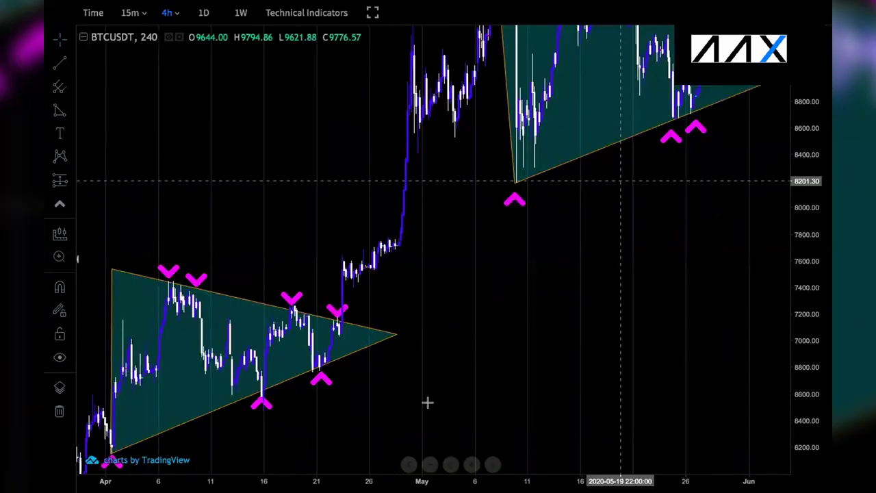
{"action": "left_click_drag", "start_coordinate": [523, 342], "coordinate": [599, 305]}
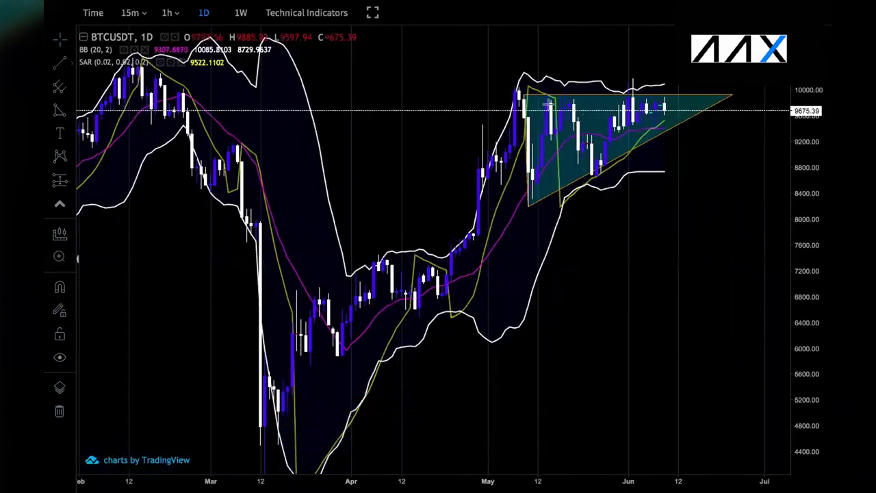
Draw a trend line between the triangle's upper corner at about 9932 and the 12 March low near 4470, and colour it white
{"action": "left_click", "coordinate": [614, 94]}
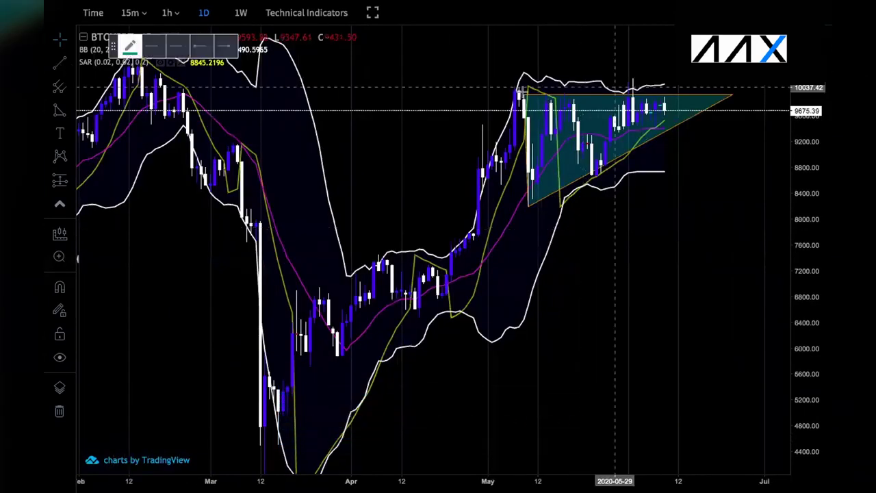
{"action": "left_click", "coordinate": [260, 446]}
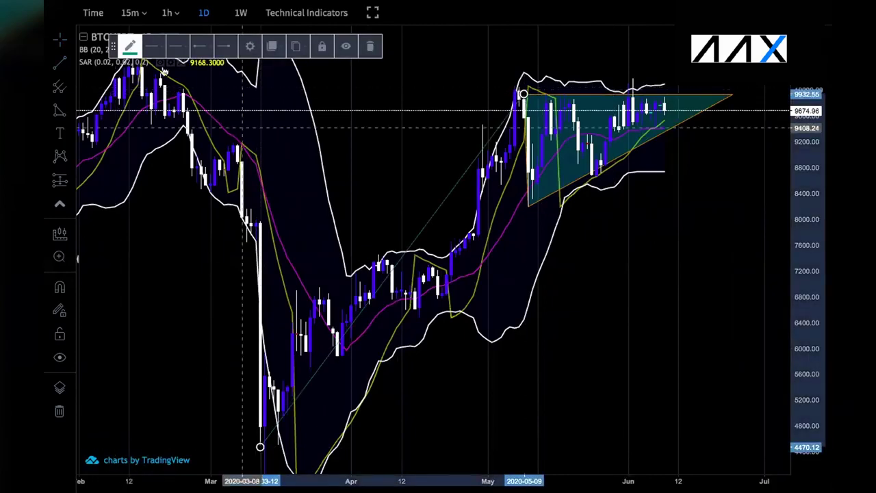
{"action": "left_click", "coordinate": [131, 46]}
{"action": "left_click", "coordinate": [229, 68]}
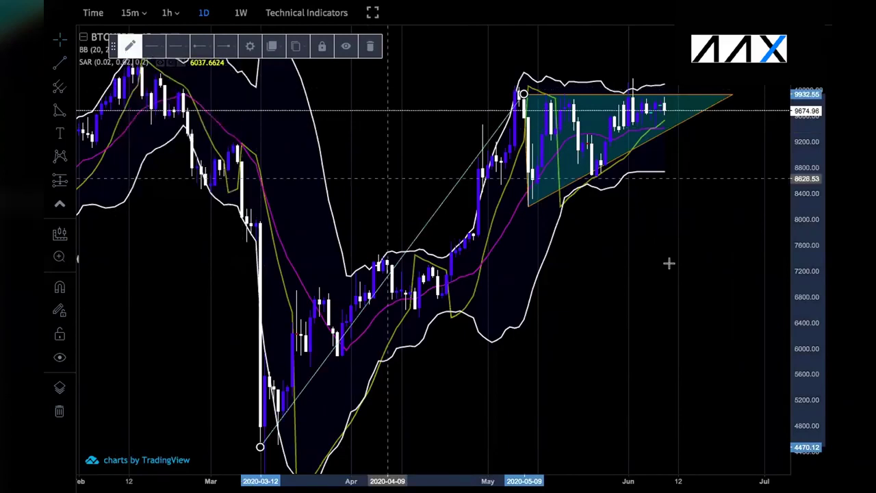
Examine the ascending triangle on the daily chart in close-up against the Bollinger Bands and SAR indicators
{"action": "scroll", "coordinate": [671, 246], "scroll_direction": "up", "scroll_amount": 1}
{"action": "scroll", "coordinate": [705, 454], "scroll_direction": "up", "scroll_amount": 3}
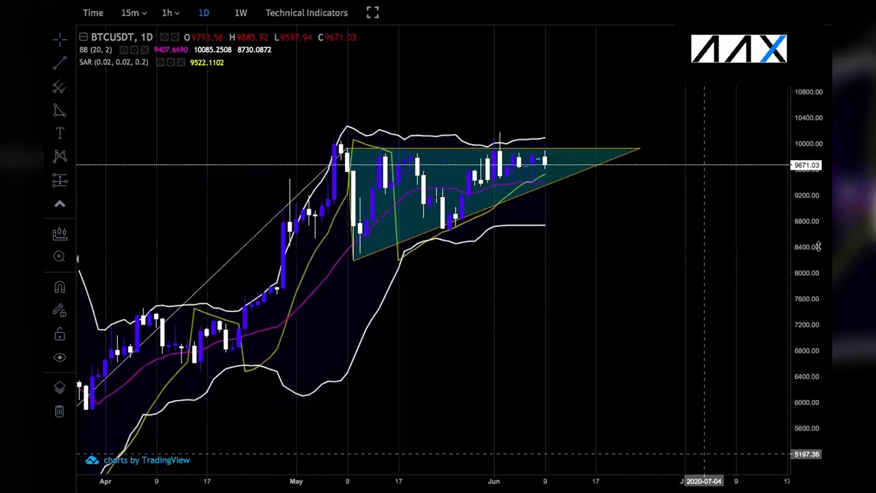
{"action": "left_click_drag", "start_coordinate": [818, 247], "coordinate": [663, 146]}
{"action": "left_click_drag", "start_coordinate": [512, 91], "coordinate": [535, 171]}
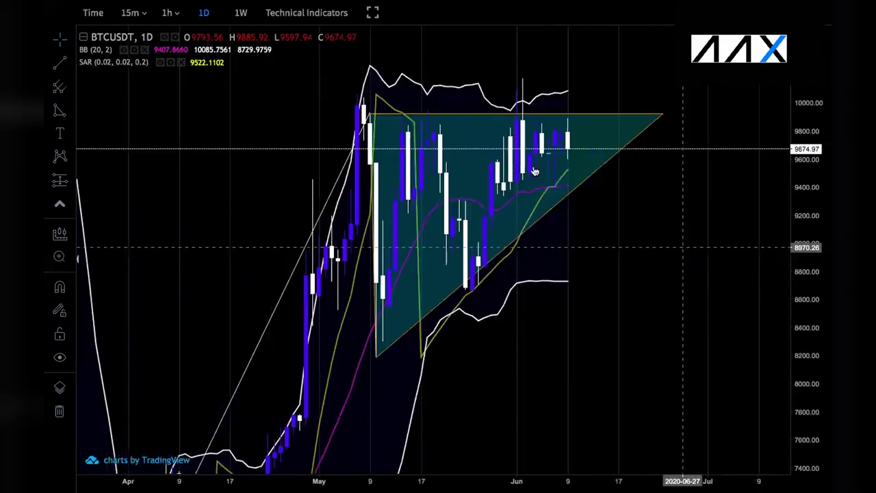
{"action": "scroll", "coordinate": [535, 171], "scroll_direction": "up", "scroll_amount": 1}
{"action": "scroll", "coordinate": [535, 171], "scroll_direction": "up", "scroll_amount": 2}
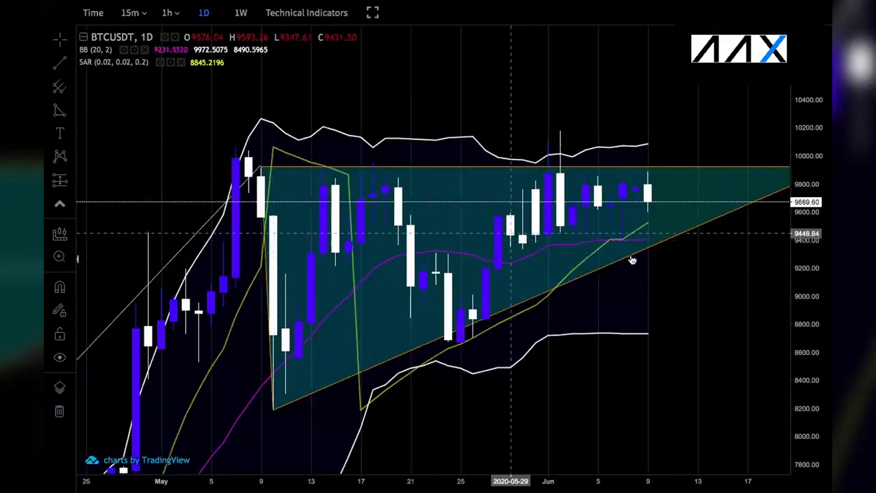
{"action": "scroll", "coordinate": [632, 260], "scroll_direction": "right", "scroll_amount": 3}
{"action": "scroll", "coordinate": [632, 260], "scroll_direction": "down", "scroll_amount": 2}
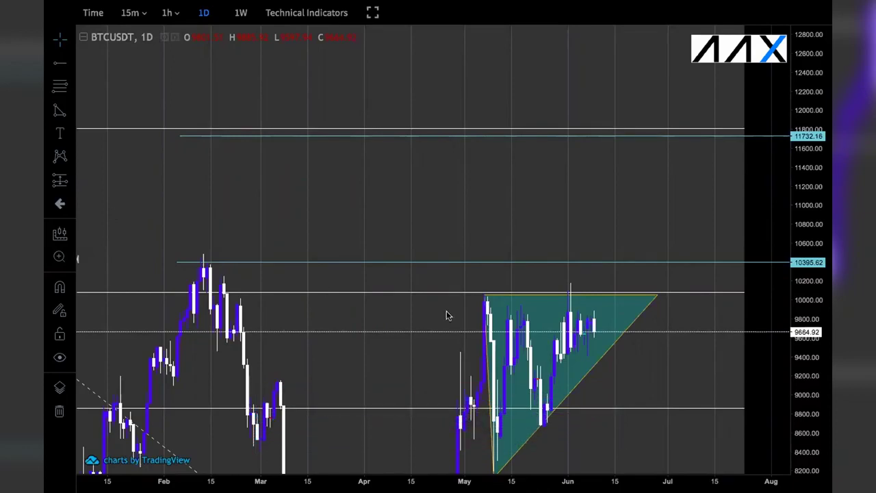
Compare the daily ascending triangle with the Fibonacci retracement levels and the horizontal lines at 10395.62 and 11732.16
{"action": "scroll", "coordinate": [306, 321], "scroll_direction": "down", "scroll_amount": 3}
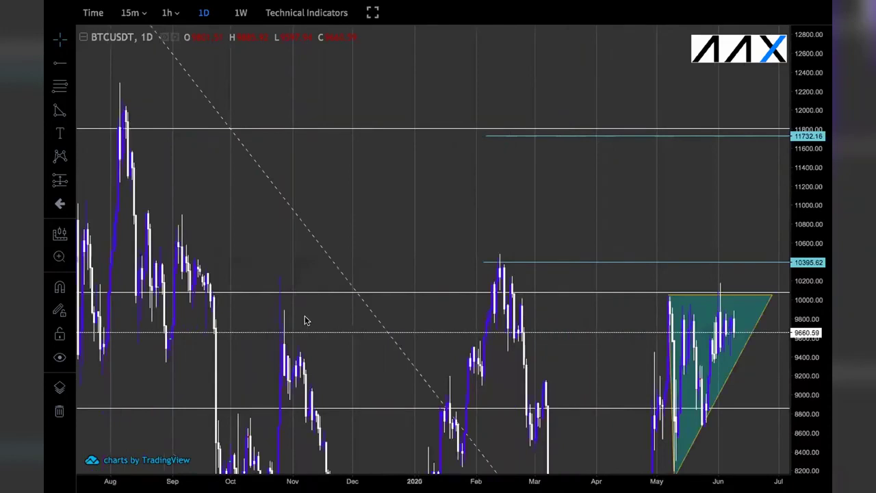
{"action": "scroll", "coordinate": [306, 320], "scroll_direction": "left", "scroll_amount": 5}
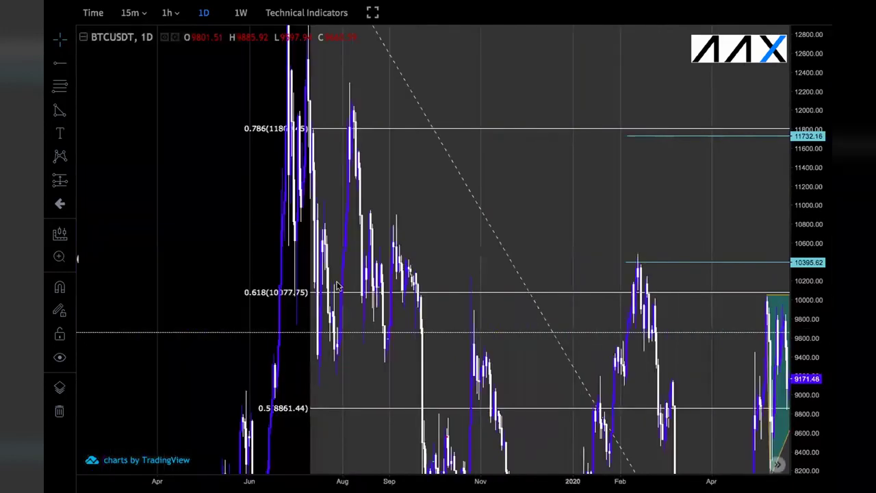
{"action": "scroll", "coordinate": [337, 286], "scroll_direction": "right", "scroll_amount": 3}
{"action": "scroll", "coordinate": [336, 285], "scroll_direction": "right", "scroll_amount": 5}
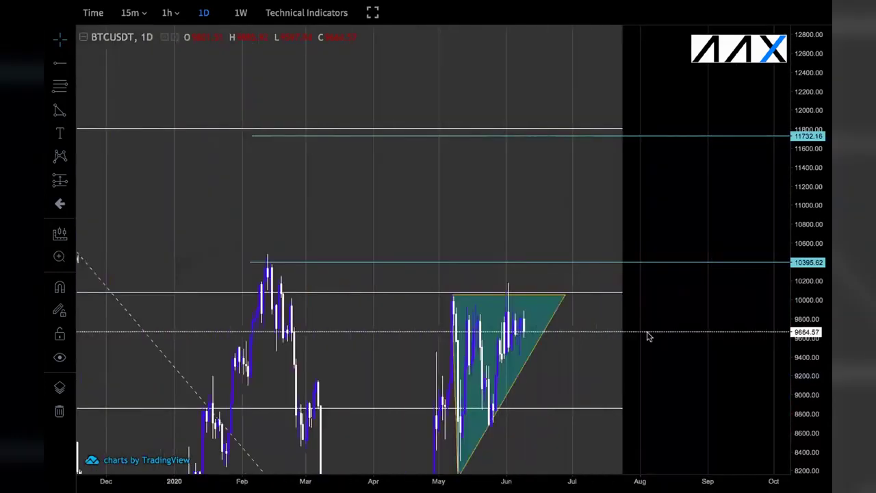
{"action": "scroll", "coordinate": [548, 317], "scroll_direction": "left", "scroll_amount": 3}
{"action": "scroll", "coordinate": [547, 318], "scroll_direction": "down", "scroll_amount": 2}
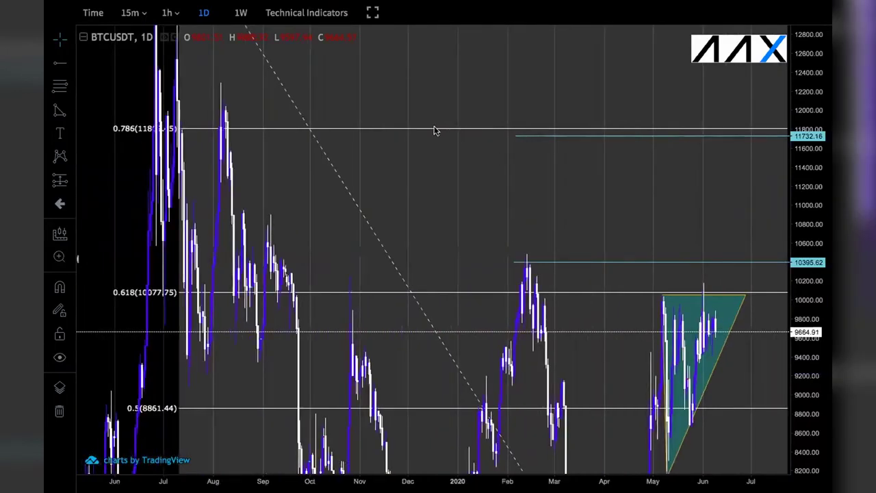
{"action": "scroll", "coordinate": [435, 130], "scroll_direction": "right", "scroll_amount": 1}
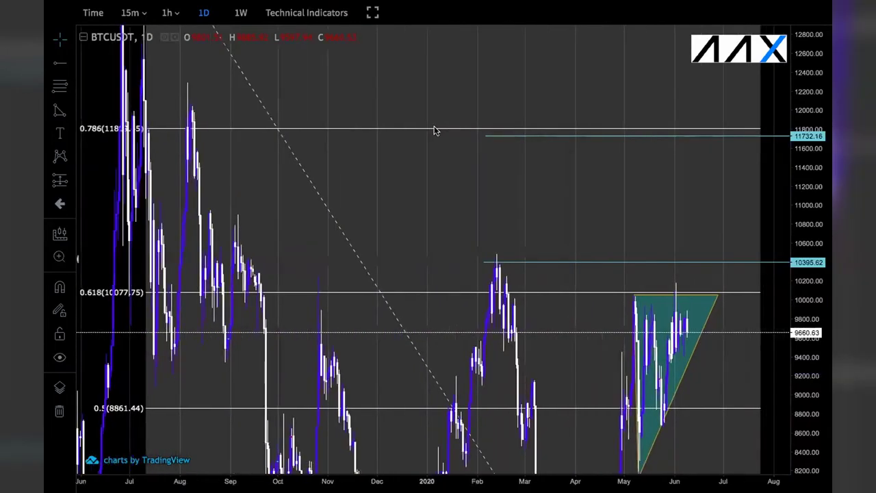
{"action": "scroll", "coordinate": [434, 130], "scroll_direction": "up", "scroll_amount": 3}
{"action": "scroll", "coordinate": [301, 270], "scroll_direction": "up", "scroll_amount": 1}
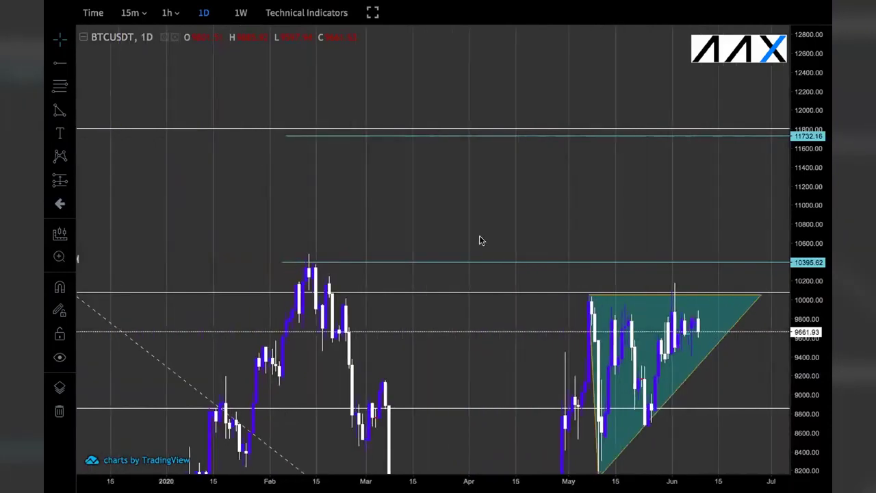
Draw a price range measurement between the 10395.62 and 11732.16 lines, near the triangle's apex in late June
{"action": "scroll", "coordinate": [481, 241], "scroll_direction": "up", "scroll_amount": 1}
{"action": "left_click_drag", "start_coordinate": [481, 241], "coordinate": [142, 167]}
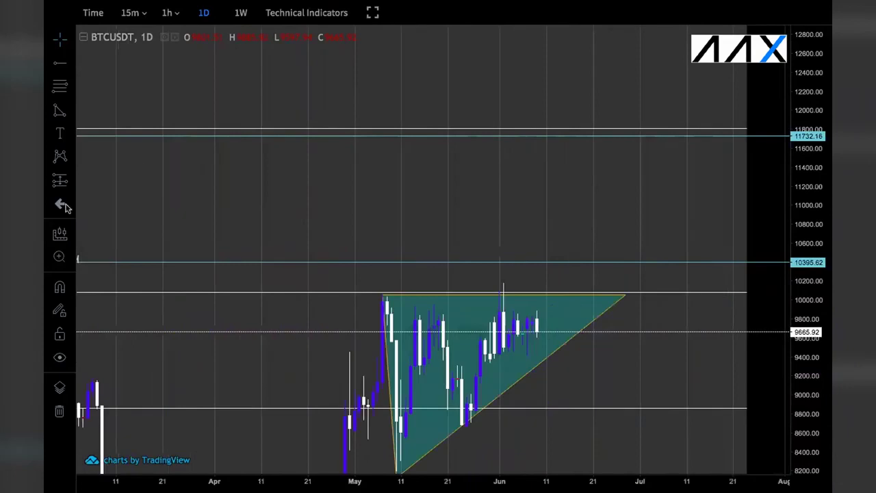
{"action": "left_click", "coordinate": [65, 180]}
{"action": "left_click", "coordinate": [130, 281]}
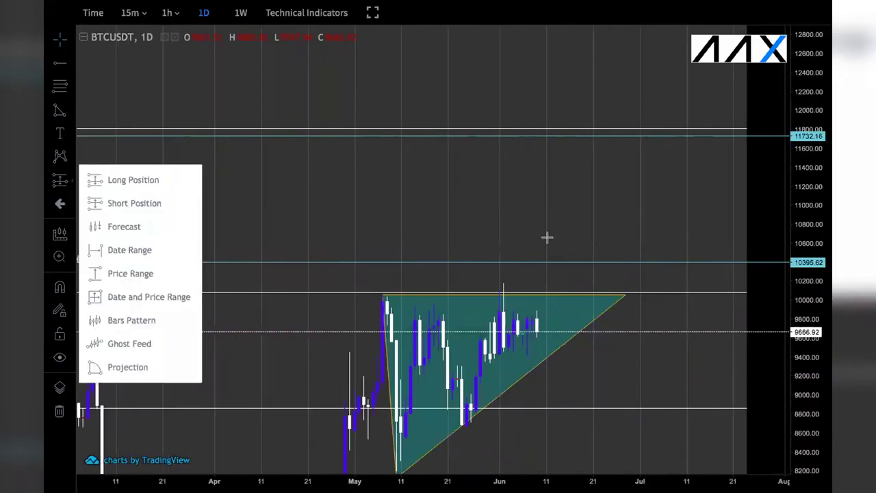
{"action": "left_click", "coordinate": [547, 237]}
{"action": "left_click", "coordinate": [583, 261]}
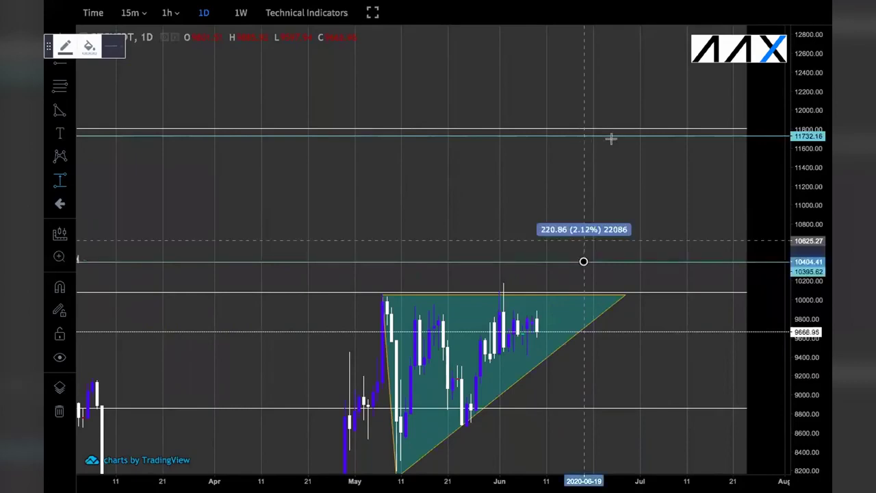
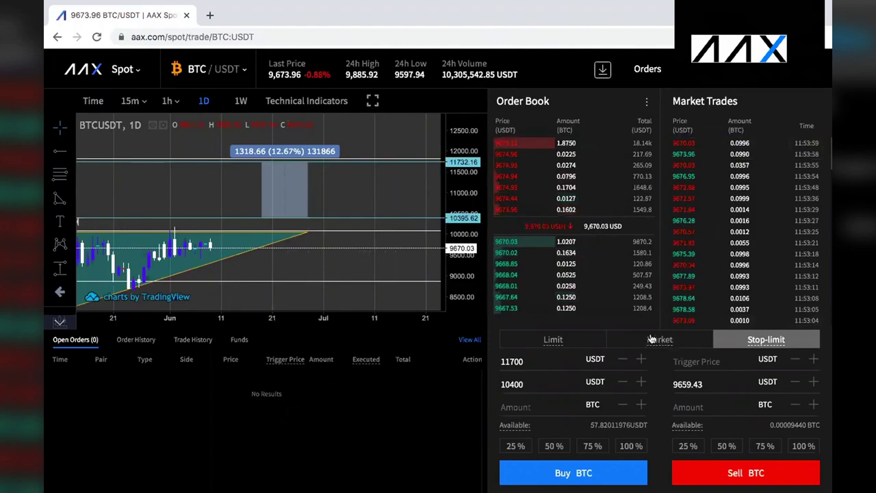
Clear the price and trigger price of the stop-limit buy order
{"action": "mouse_move", "coordinate": [745, 347]}
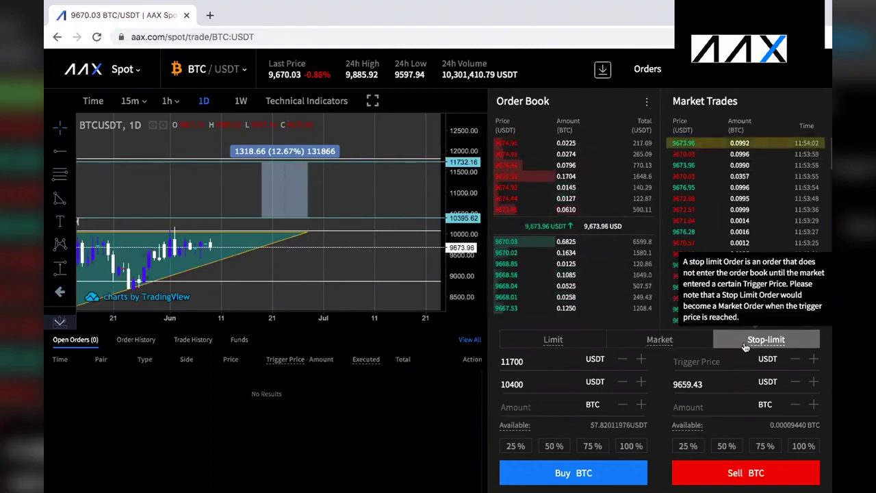
{"action": "left_click", "coordinate": [557, 383]}
{"action": "key", "text": "BackSpace"}
{"action": "key", "text": "BackSpace"}
{"action": "key", "text": "BackSpace"}
{"action": "key", "text": "BackSpace"}
{"action": "key", "text": "BackSpace"}
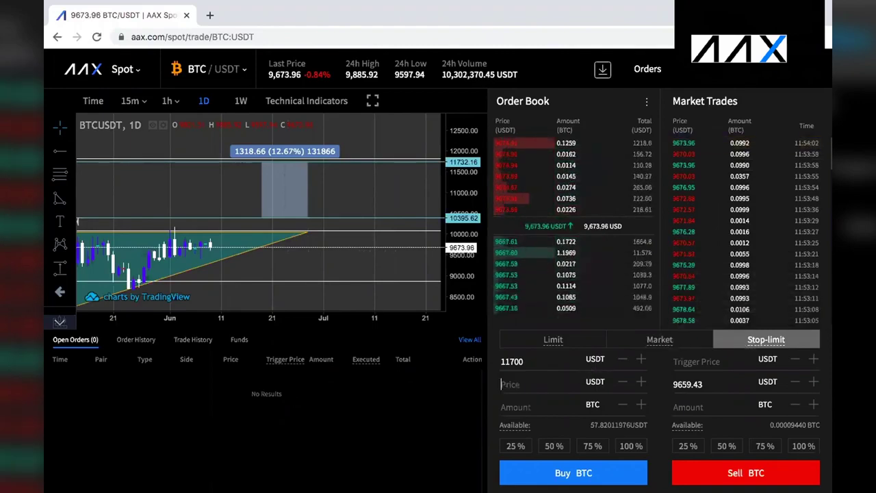
{"action": "left_click", "coordinate": [524, 361]}
{"action": "key", "text": "BackSpace"}
{"action": "key", "text": "BackSpace"}
{"action": "key", "text": "BackSpace"}
{"action": "key", "text": "BackSpace"}
{"action": "key", "text": "BackSpace"}
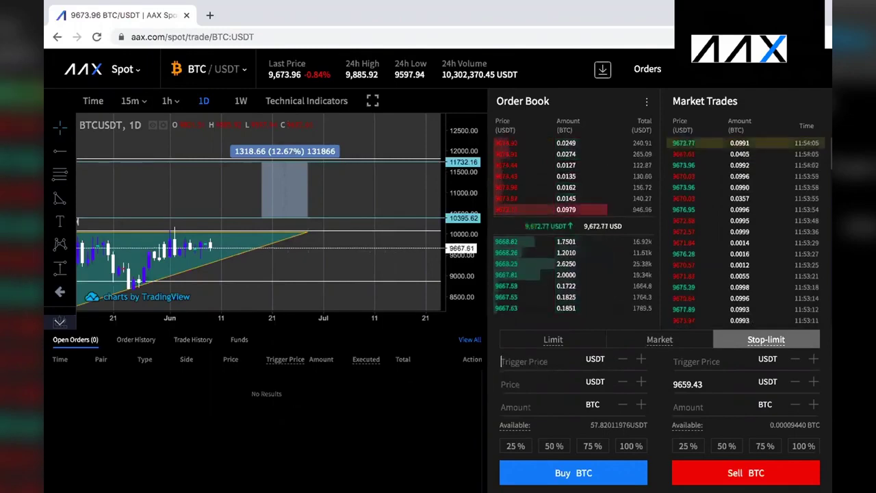
Set the stop-limit buy order's price to 10400 USDT and its trigger price to 11700 USDT
{"action": "left_click", "coordinate": [515, 388]}
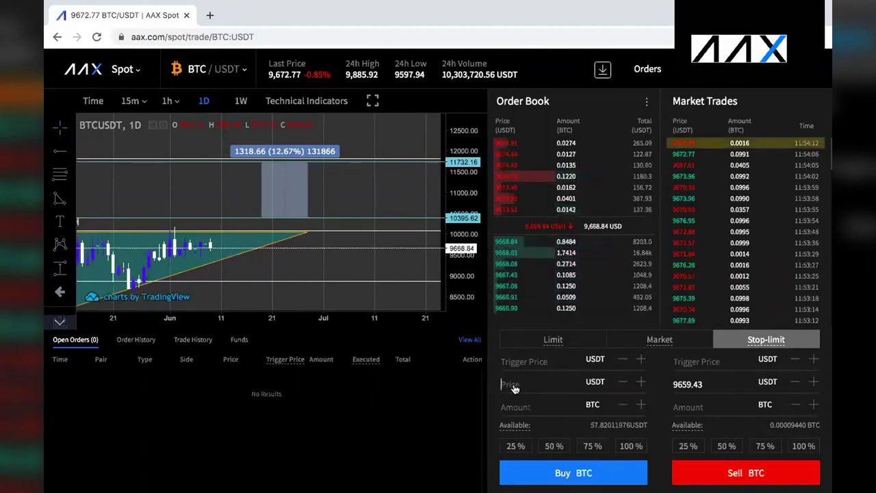
{"action": "type", "text": "1"}
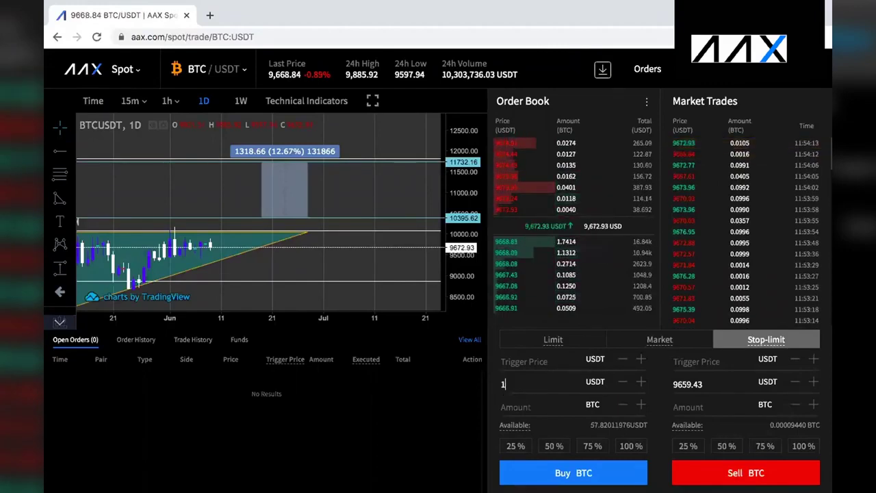
{"action": "type", "text": "04000"}
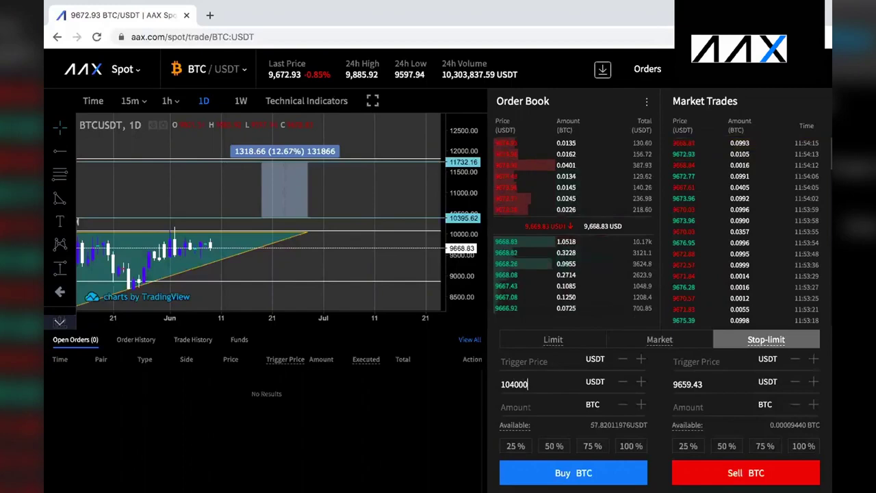
{"action": "key", "text": "BackSpace"}
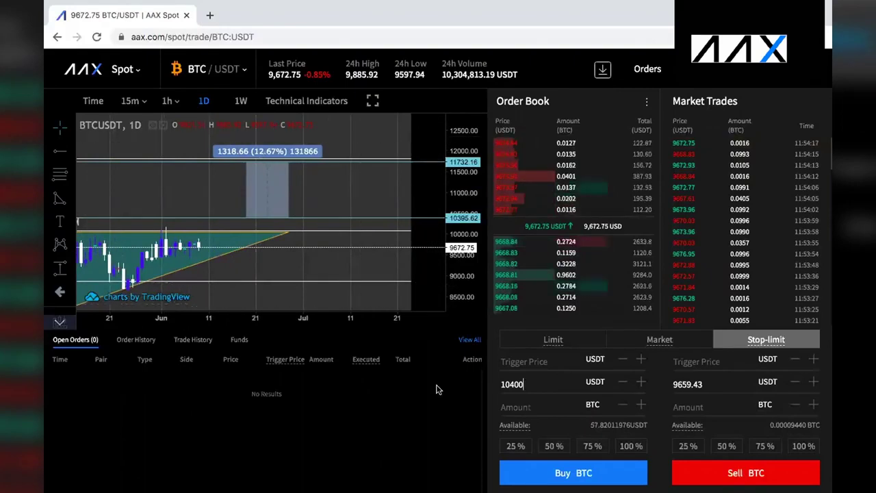
{"action": "left_click", "coordinate": [534, 360]}
{"action": "type", "text": "1"}
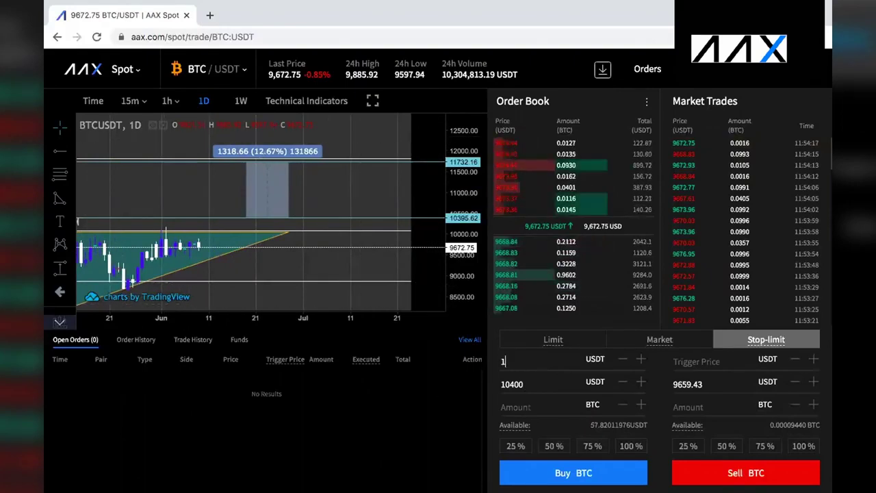
{"action": "type", "text": "1700"}
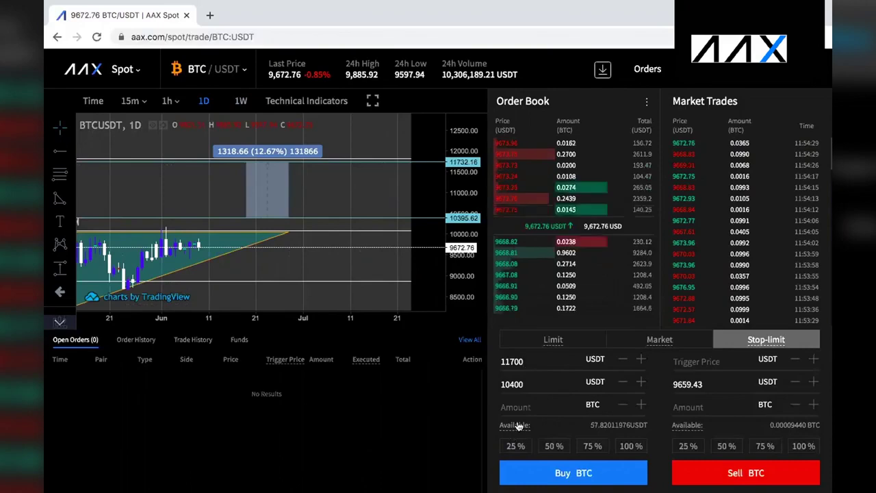
Set the buy amount to 0.0040 BTC and place the stop-limit buy order
{"action": "mouse_move", "coordinate": [590, 422]}
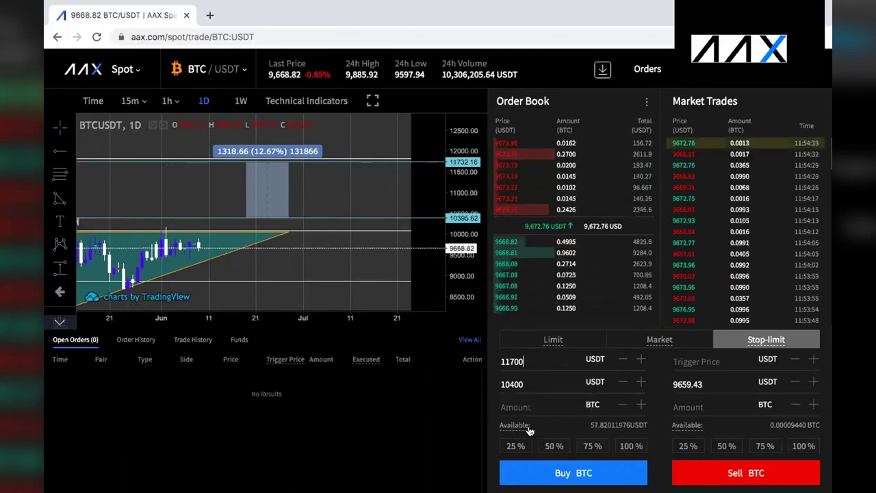
{"action": "mouse_move", "coordinate": [526, 430]}
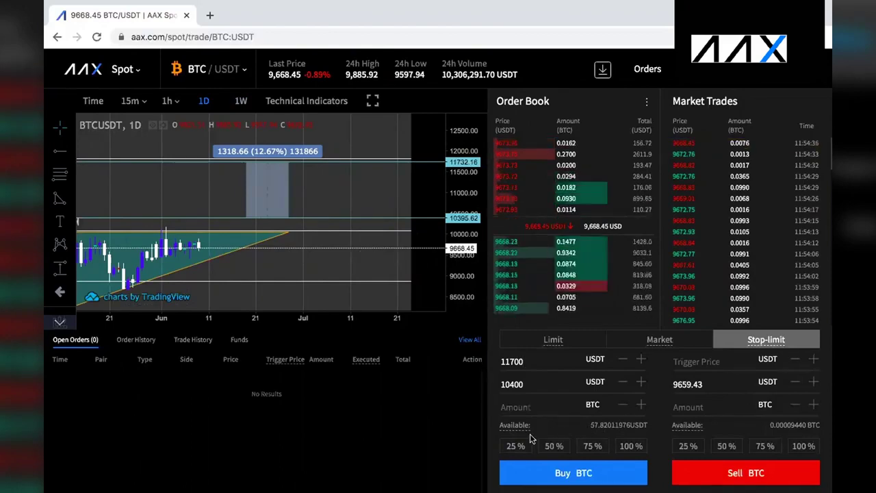
{"action": "left_click", "coordinate": [590, 447]}
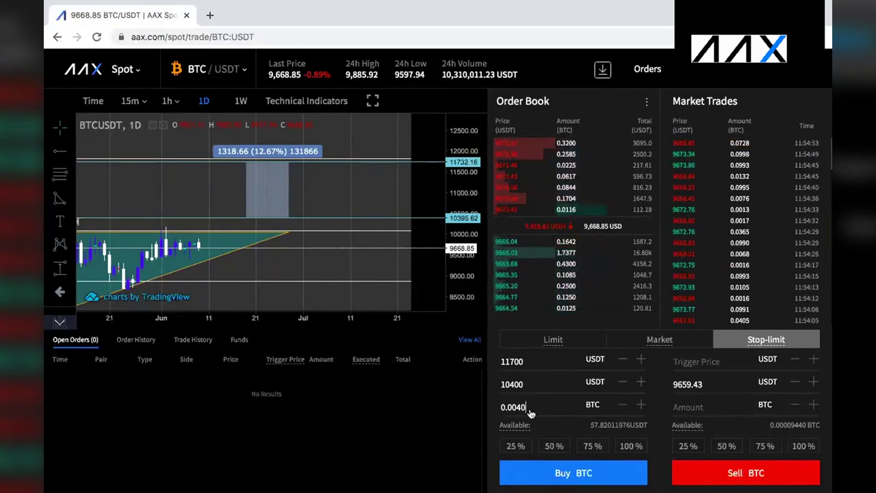
{"action": "left_click", "coordinate": [521, 408]}
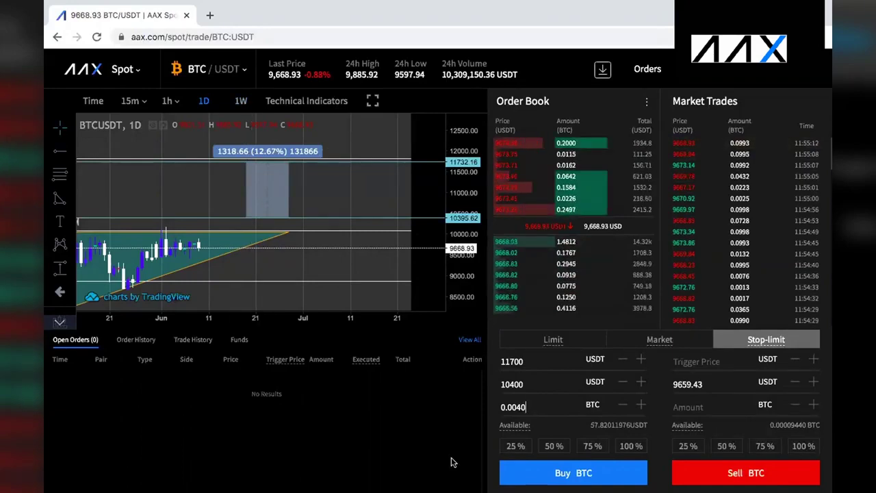
{"action": "left_click", "coordinate": [563, 475]}
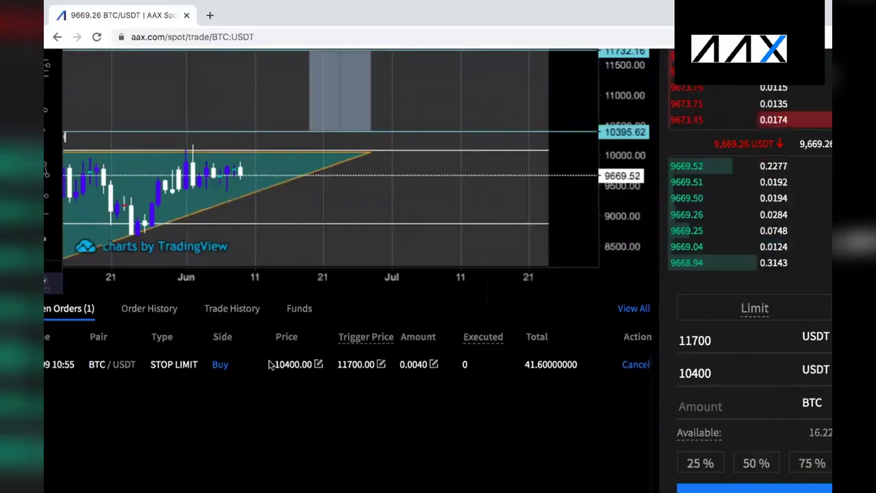
Change the price of the open stop-limit buy order to 10500.00 and apply it
{"action": "left_click", "coordinate": [318, 367]}
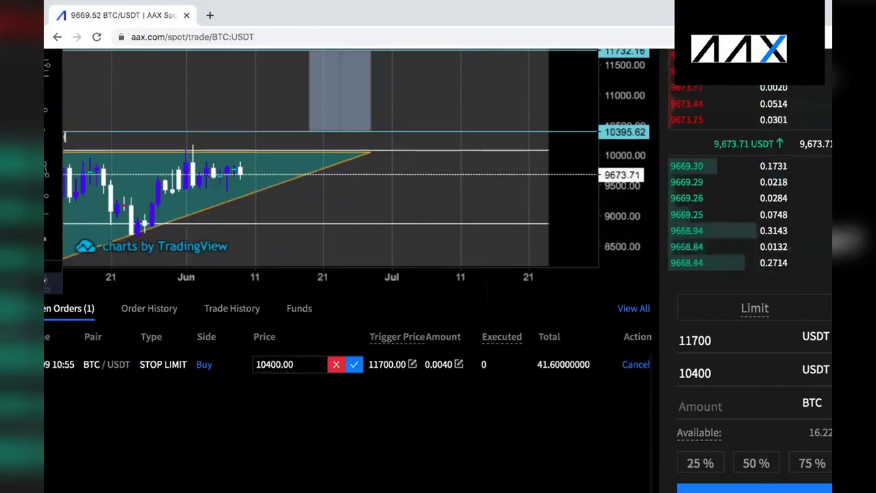
{"action": "key", "text": "BackSpace"}
{"action": "key", "text": "BackSpace"}
{"action": "key", "text": "BackSpace"}
{"action": "key", "text": "BackSpace"}
{"action": "key", "text": "BackSpace"}
{"action": "key", "text": "BackSpace"}
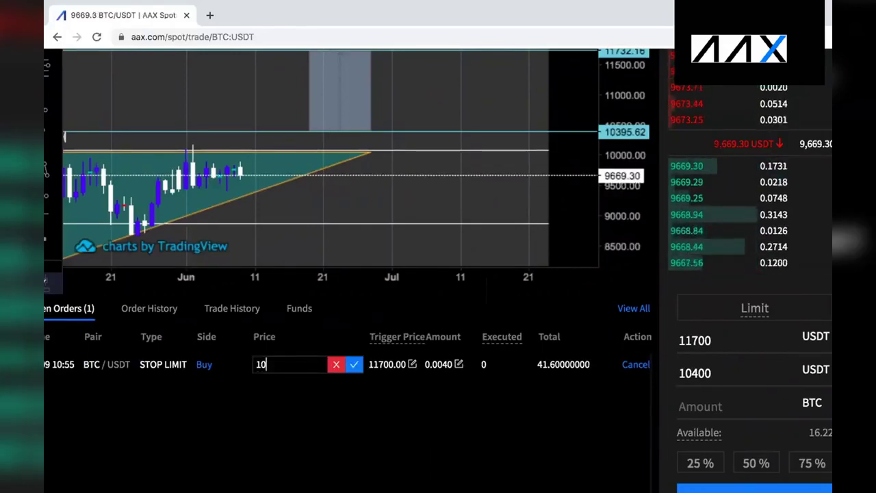
{"action": "type", "text": "500"}
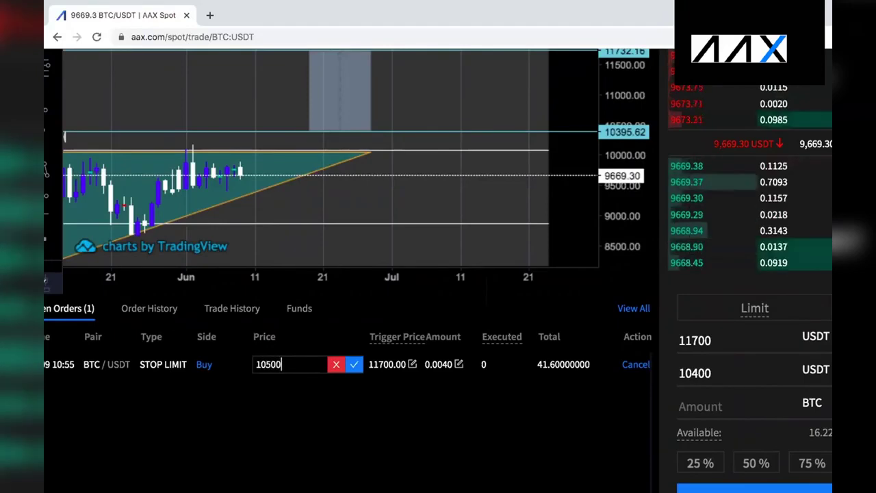
{"action": "type", "text": ".00"}
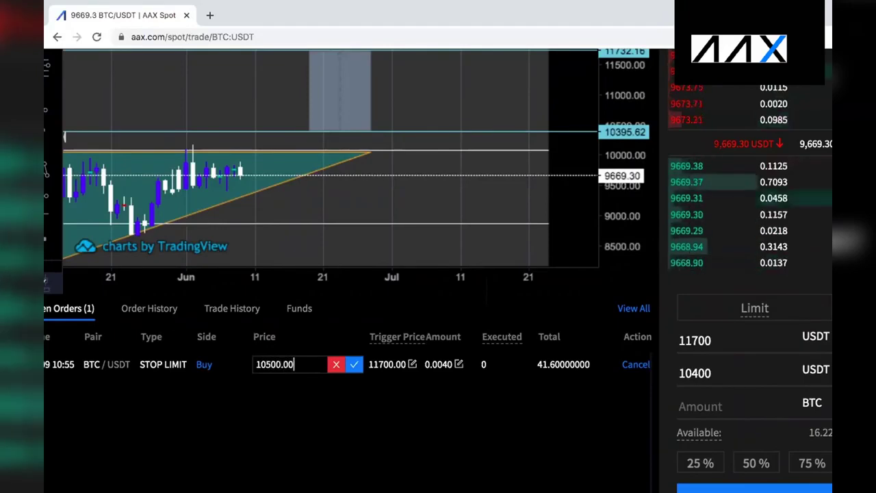
{"action": "left_click", "coordinate": [356, 366]}
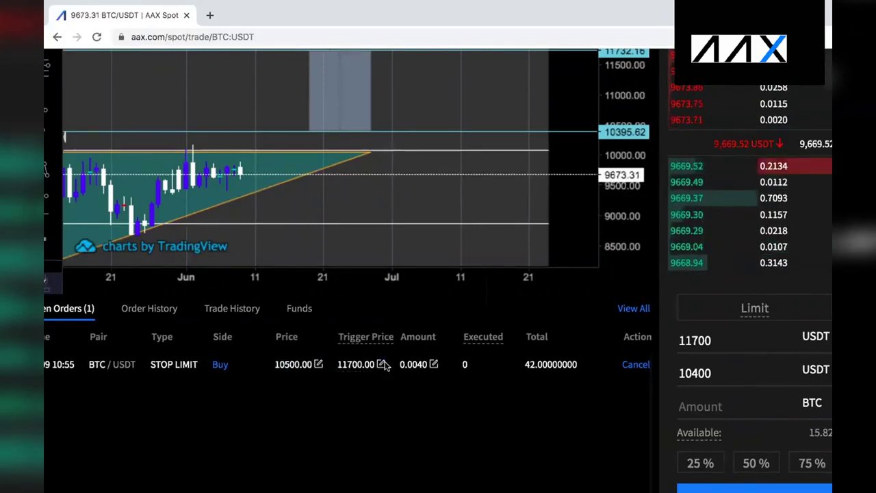
Replace the trigger price of the open stop-limit buy order with a value beginning with 1165
{"action": "left_click", "coordinate": [382, 365]}
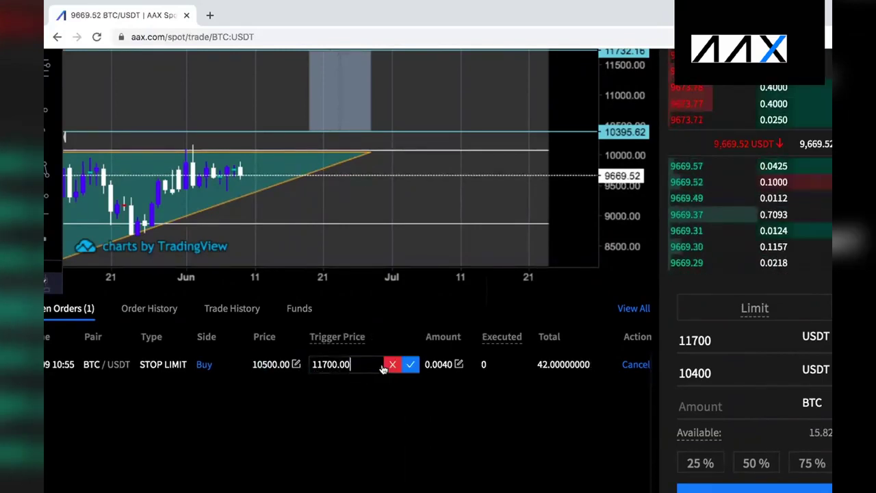
{"action": "key", "text": "BackSpace"}
{"action": "key", "text": "BackSpace"}
{"action": "key", "text": "BackSpace"}
{"action": "key", "text": "BackSpace"}
{"action": "key", "text": "BackSpace"}
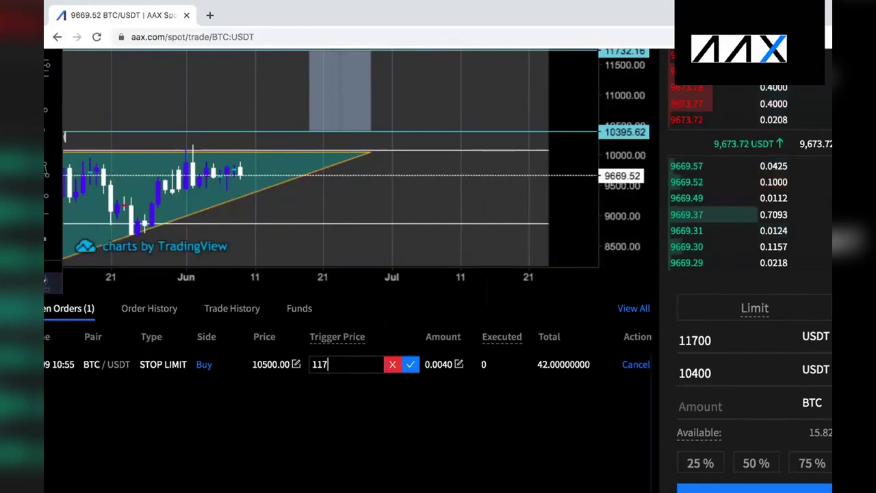
{"action": "key", "text": "BackSpace"}
{"action": "type", "text": "65"}
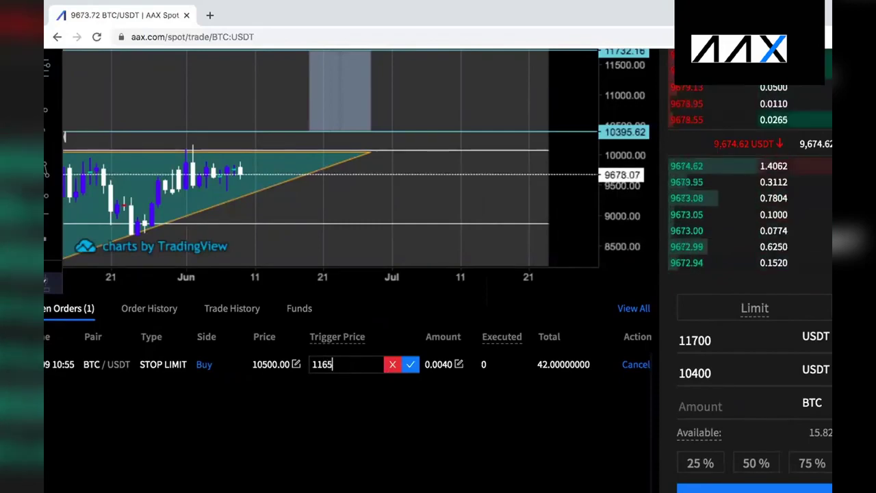